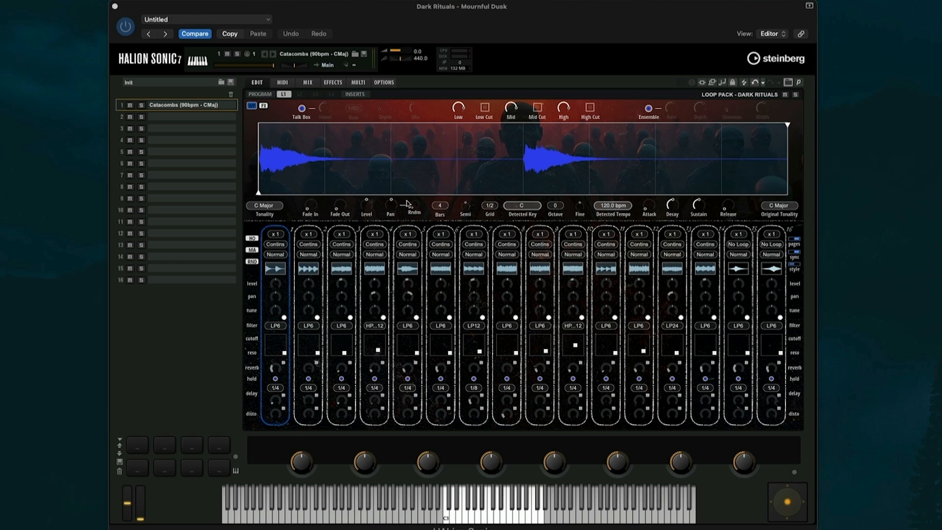
# Step slot 1 to the next loop program, Crushed Bones
pyautogui.moveTo(410, 205)
pyautogui.press('Down')
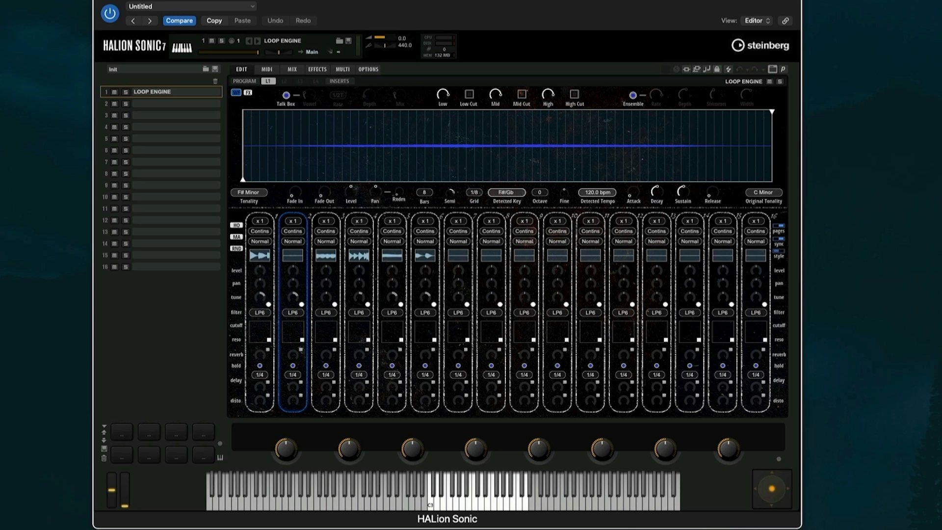
pyautogui.moveTo(941, 4)
pyautogui.mouseDown()
pyautogui.moveTo(717, 4)
pyautogui.moveTo(941, 6)
pyautogui.mouseUp()
pyautogui.doubleClick(744, 175)
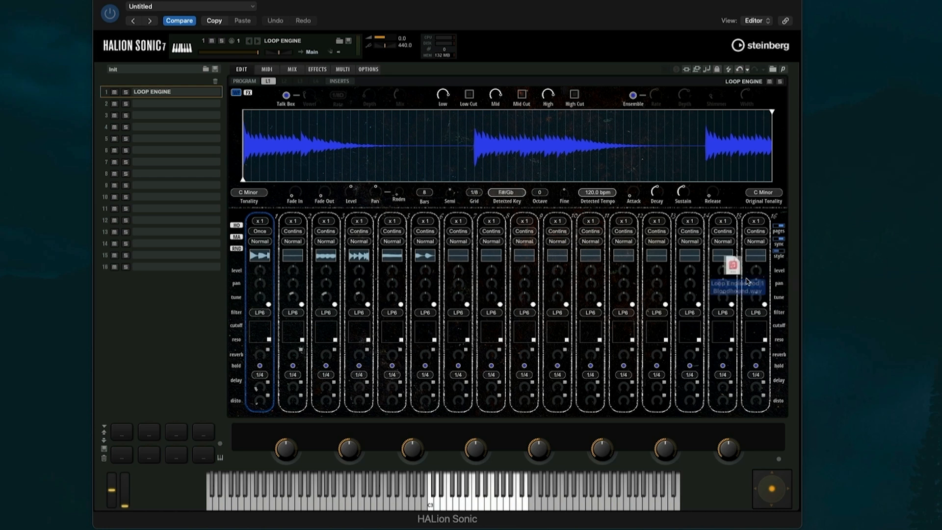
pyautogui.moveTo(733, 293); pyautogui.dragTo(489, 258)
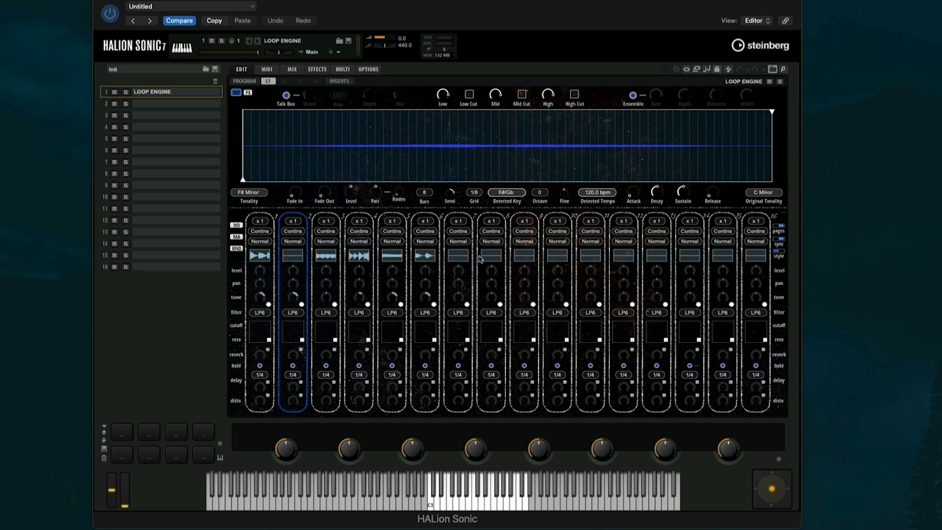
# Preview the loops in slot 6 and slot 4
pyautogui.click(429, 256)
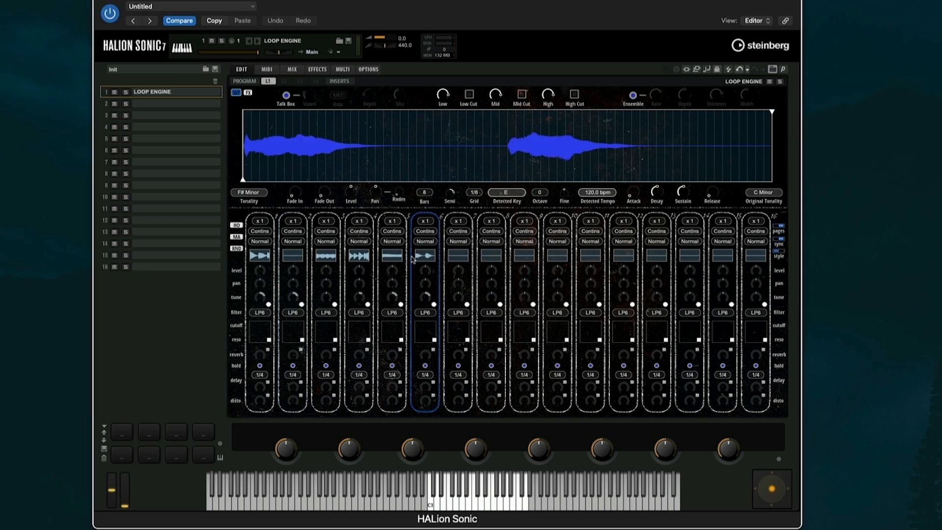
pyautogui.click(397, 257)
pyautogui.click(360, 257)
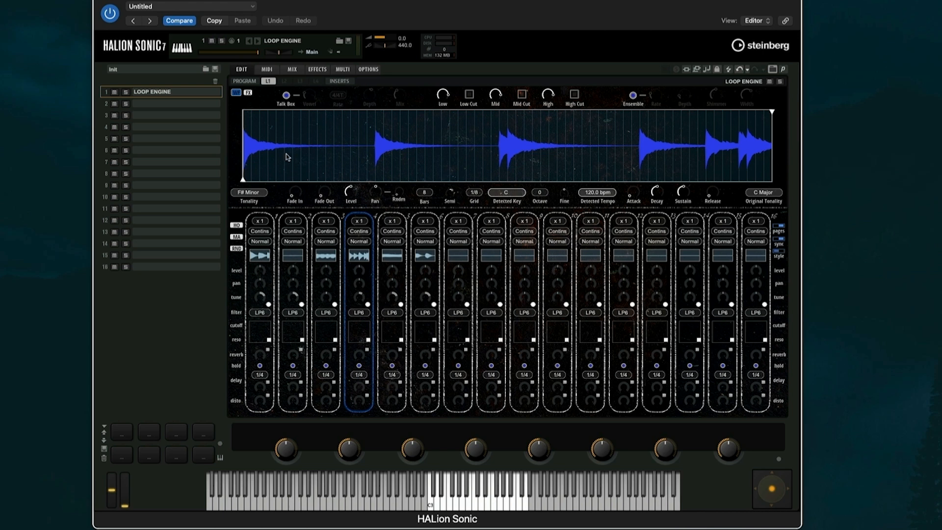
# Check slot 1's x1 speed multiplier without changing it, then show the Loop Engine info page
pyautogui.click(262, 223)
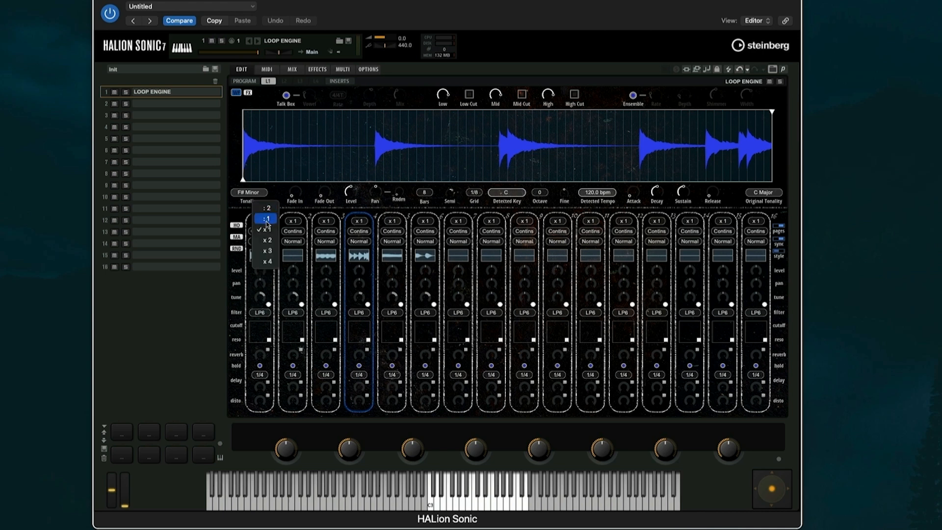
pyautogui.click(244, 214)
pyautogui.click(237, 225)
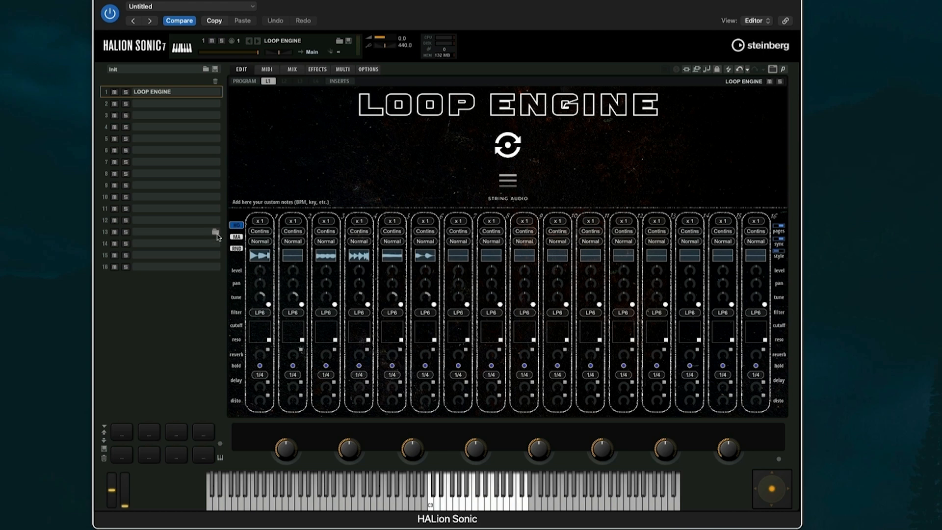
# View the master Graphic EQ, Stereo Enhancer and Maximizer page, then the per-slot randomize grid
pyautogui.click(236, 236)
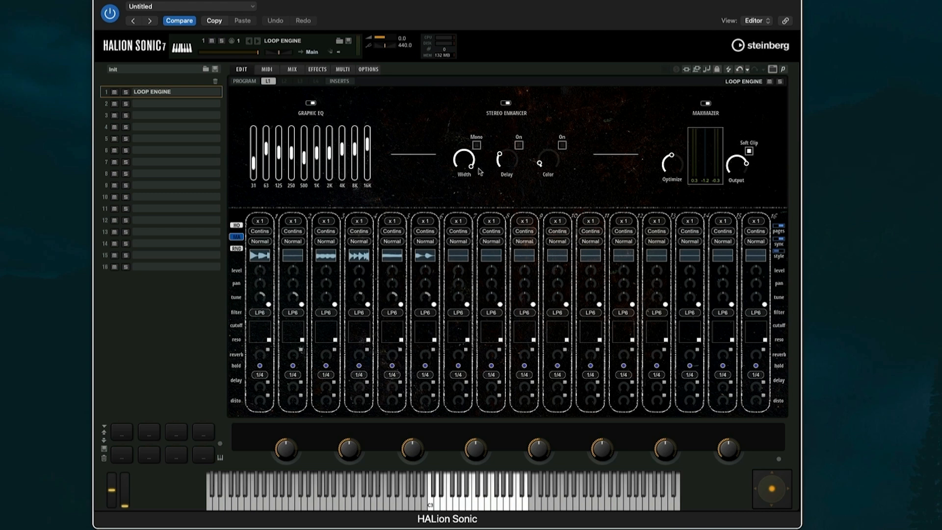
pyautogui.moveTo(496, 163)
pyautogui.moveTo(549, 158)
pyautogui.click(237, 248)
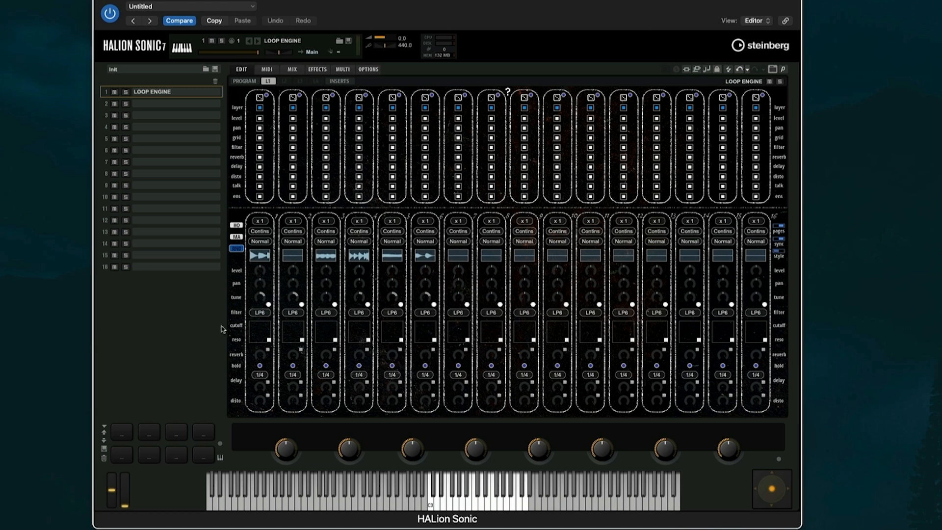
# Display slot 1's filter, reverb, compressor, delay and distortion effects page
pyautogui.moveTo(258, 273)
pyautogui.click(278, 97)
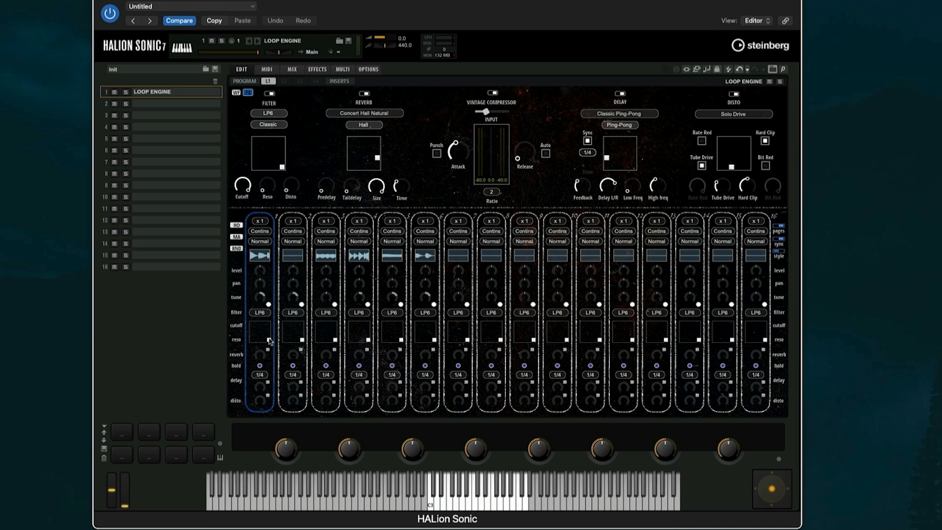
pyautogui.moveTo(270, 340)
pyautogui.mouseDown()
pyautogui.moveTo(269, 324)
pyautogui.moveTo(252, 323)
pyautogui.moveTo(268, 322)
pyautogui.moveTo(271, 338)
pyautogui.moveTo(249, 341)
pyautogui.moveTo(269, 324)
pyautogui.moveTo(268, 349)
pyautogui.moveTo(272, 342)
pyautogui.mouseUp()
pyautogui.moveTo(260, 357)
pyautogui.click(369, 113)
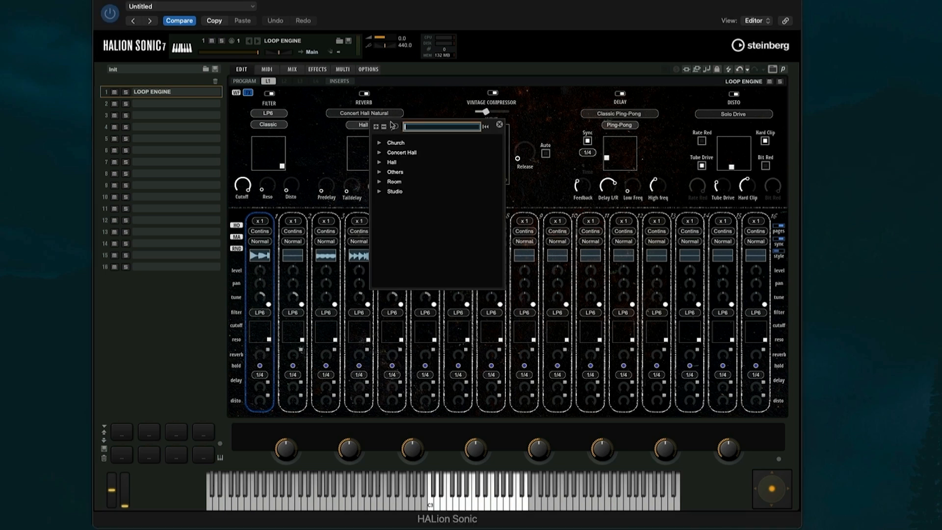
pyautogui.click(392, 152)
pyautogui.click(381, 153)
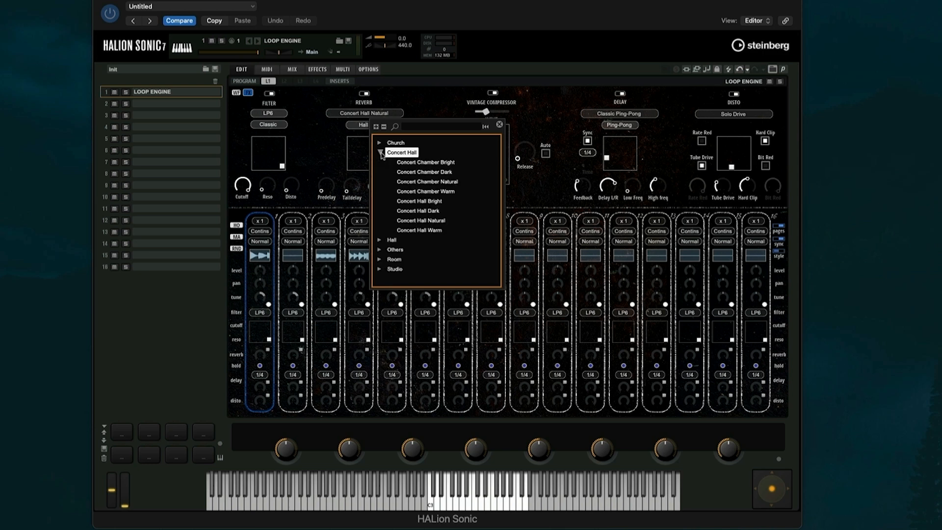
pyautogui.click(380, 153)
pyautogui.click(379, 171)
pyautogui.click(379, 172)
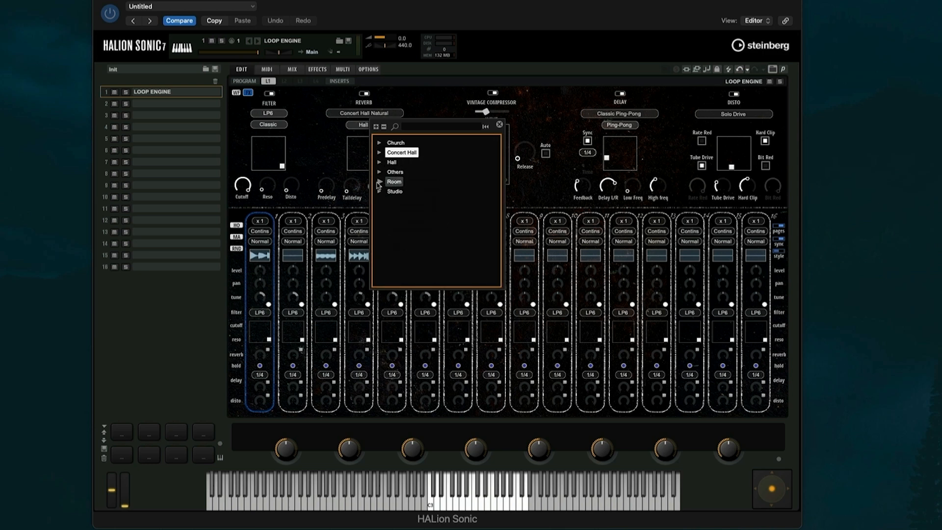
pyautogui.click(379, 181)
pyautogui.scroll(-1, 388, 186)
pyautogui.scroll(1, 387, 187)
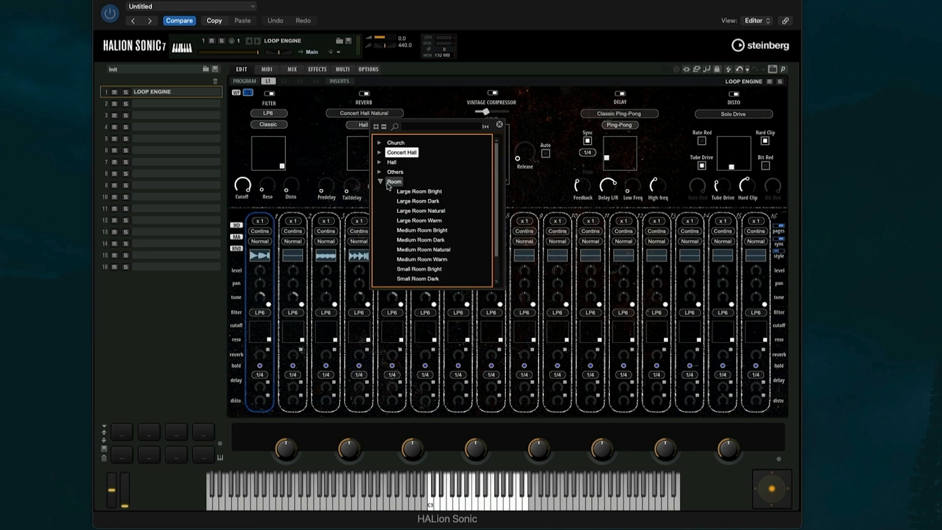
pyautogui.click(381, 181)
pyautogui.click(312, 308)
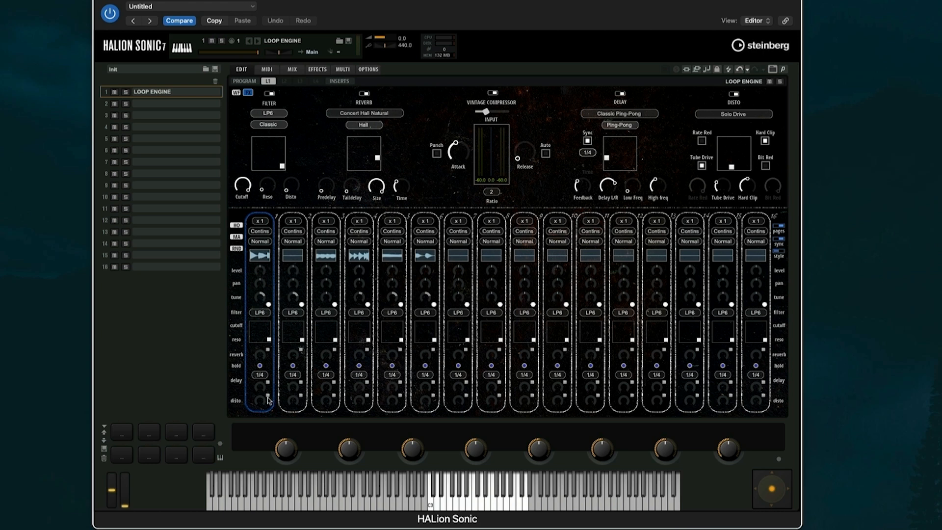
pyautogui.moveTo(260, 400)
pyautogui.moveTo(260, 386); pyautogui.dragTo(273, 356)
pyautogui.moveTo(264, 403)
pyautogui.mouseDown()
pyautogui.moveTo(269, 355)
pyautogui.moveTo(251, 420)
pyautogui.moveTo(254, 409)
pyautogui.mouseUp()
pyautogui.moveTo(607, 157)
pyautogui.mouseDown()
pyautogui.moveTo(630, 144)
pyautogui.moveTo(608, 142)
pyautogui.moveTo(612, 162)
pyautogui.mouseUp()
pyautogui.click(268, 395)
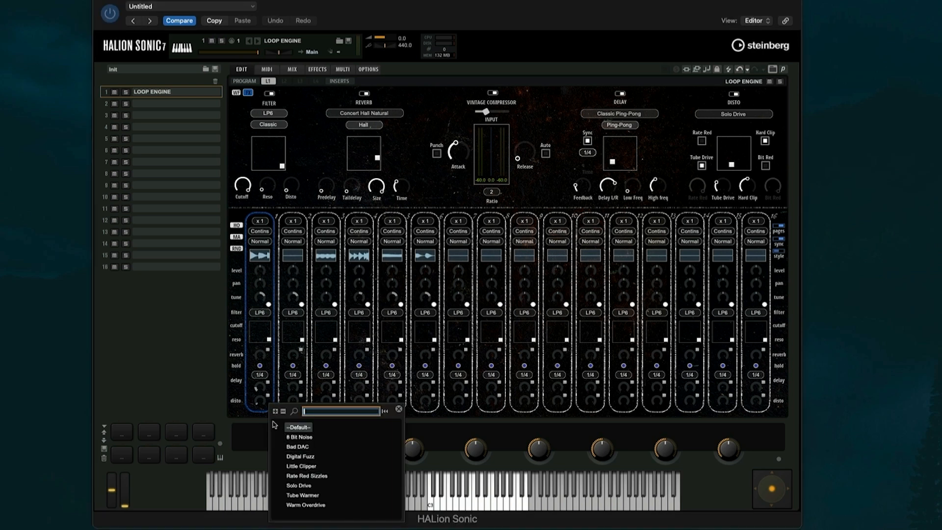
pyautogui.click(260, 399)
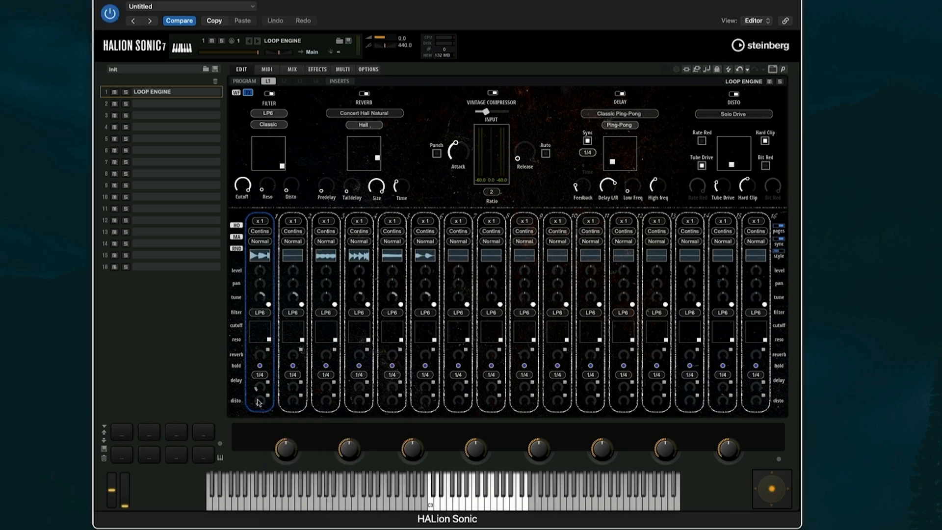
pyautogui.click(712, 116)
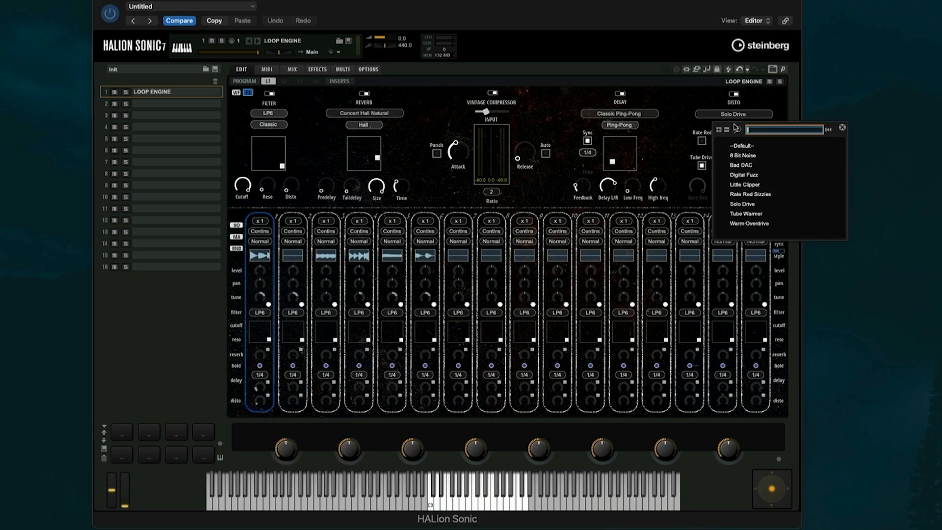
pyautogui.click(734, 116)
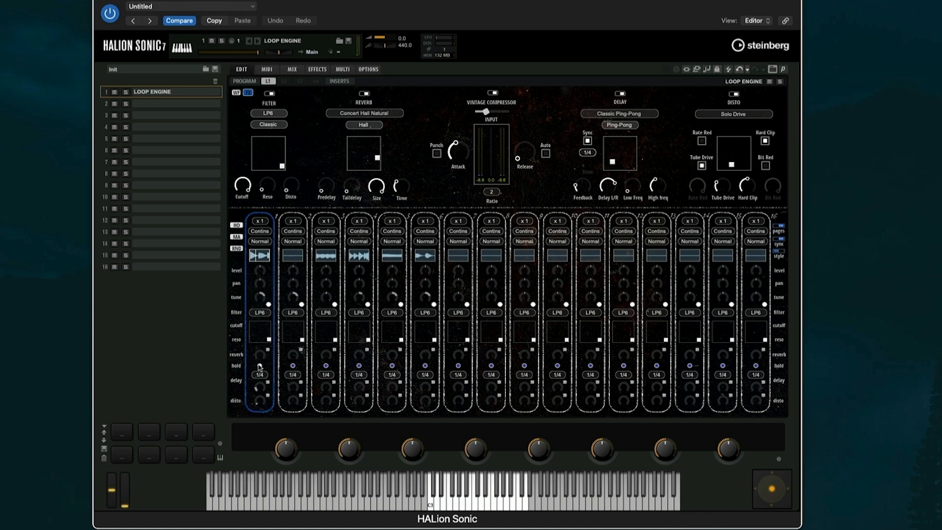
pyautogui.click(259, 241)
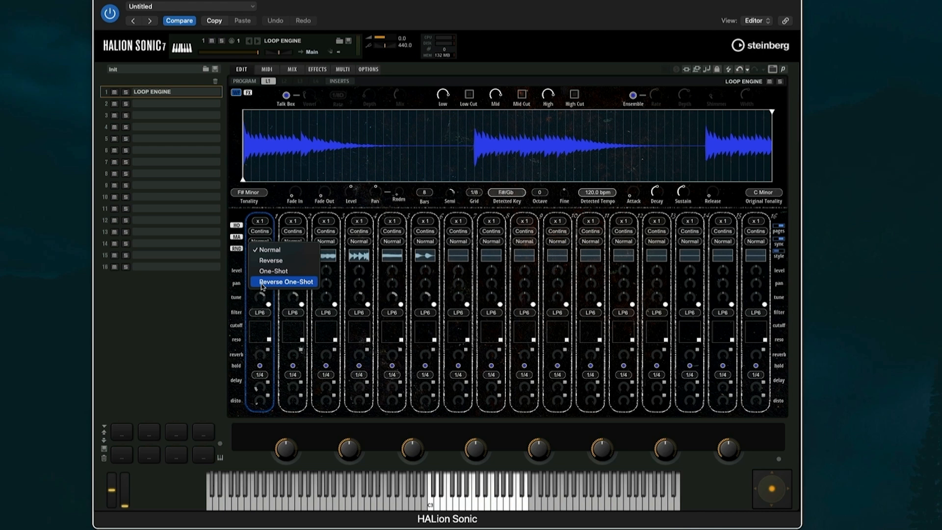
# Check slot 1's loop mode list, leaving it on Continuous
pyautogui.click(265, 232)
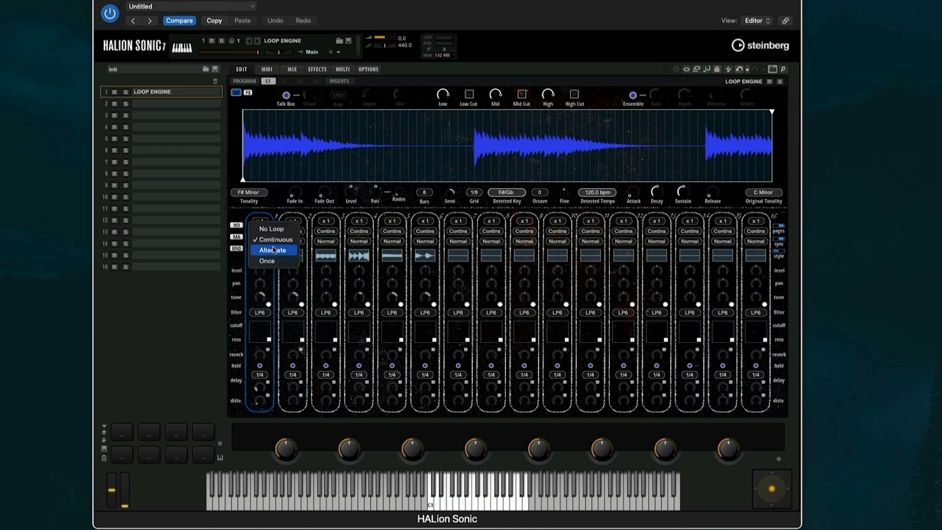
pyautogui.click(270, 260)
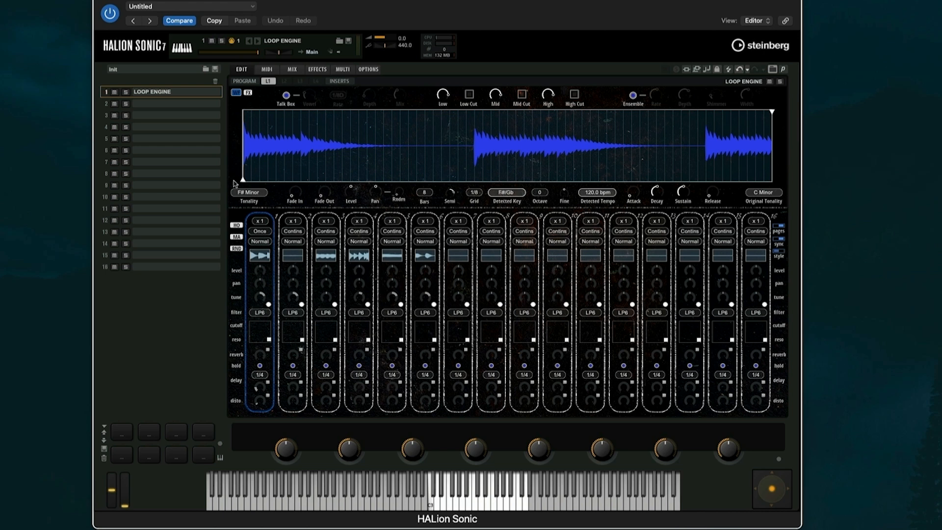
# Trim slot 1's loop from its middle to near the end and set tonality to C Minor
pyautogui.moveTo(244, 180); pyautogui.dragTo(466, 177)
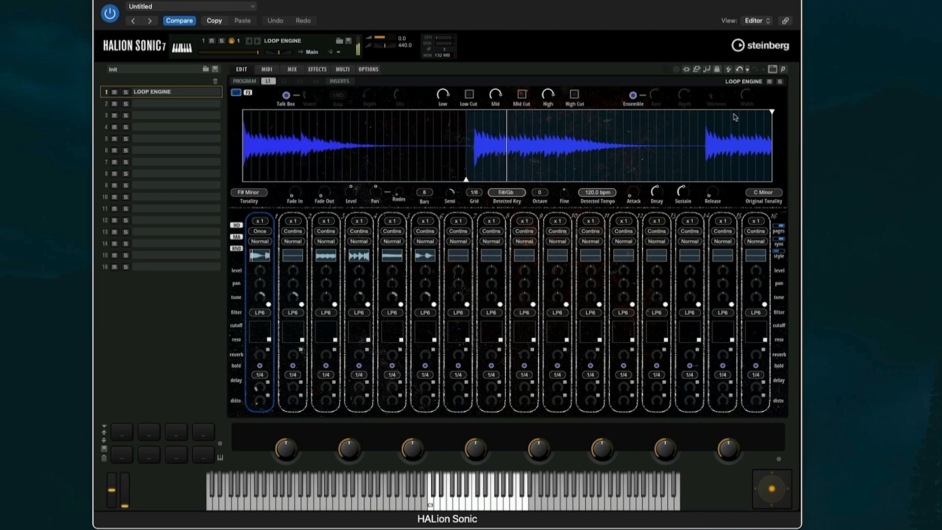
pyautogui.moveTo(772, 113); pyautogui.dragTo(690, 116)
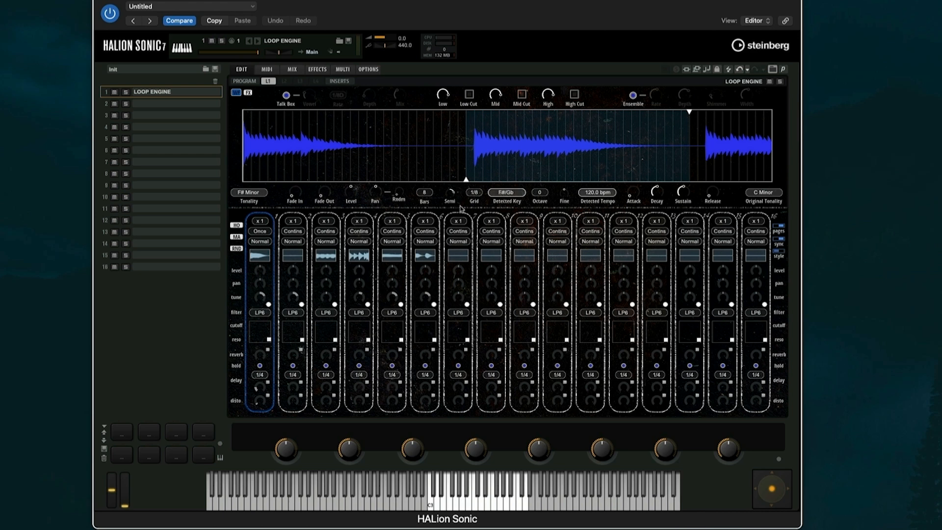
pyautogui.click(249, 193)
pyautogui.click(254, 141)
# Try 11 bars, return to 8 bars, and raise the semitone transposition from 2 to 4
pyautogui.click(424, 192)
pyautogui.click(425, 235)
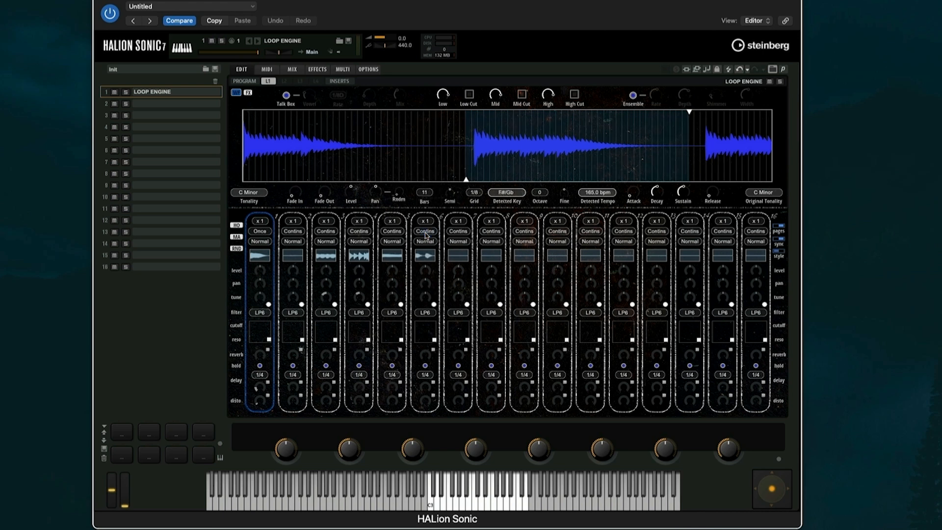
pyautogui.click(425, 192)
pyautogui.click(428, 169)
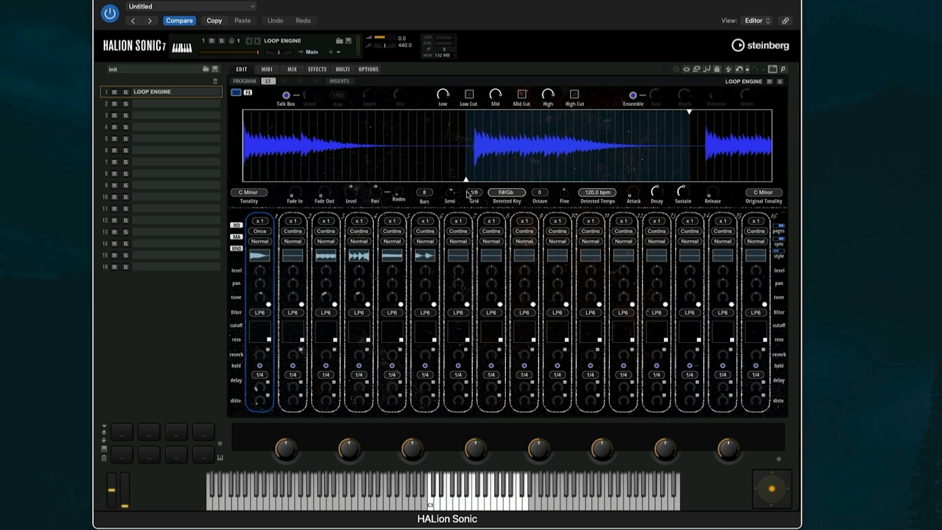
pyautogui.moveTo(449, 191)
pyautogui.moveTo(450, 193)
pyautogui.mouseDown()
pyautogui.moveTo(452, 177)
pyautogui.moveTo(447, 205)
pyautogui.mouseUp()
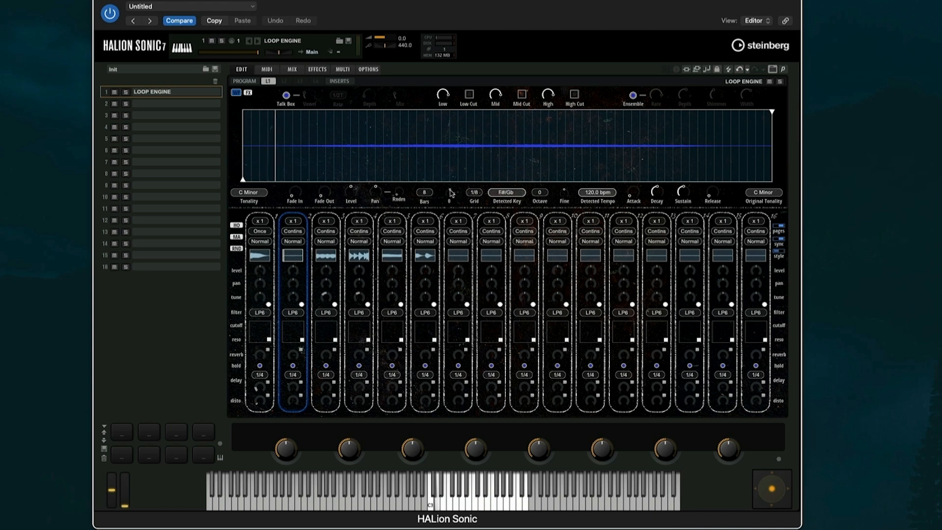
pyautogui.moveTo(452, 195); pyautogui.dragTo(453, 192)
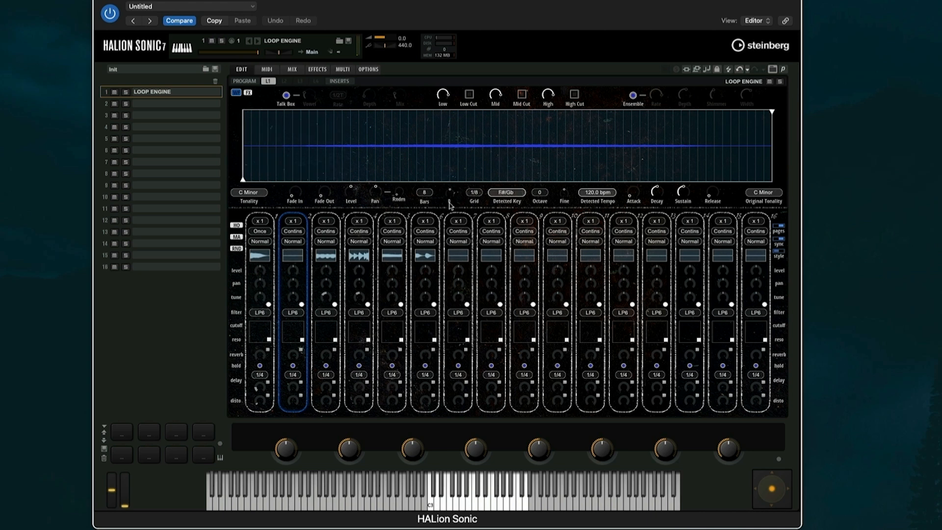
pyautogui.click(474, 191)
pyautogui.click(474, 212)
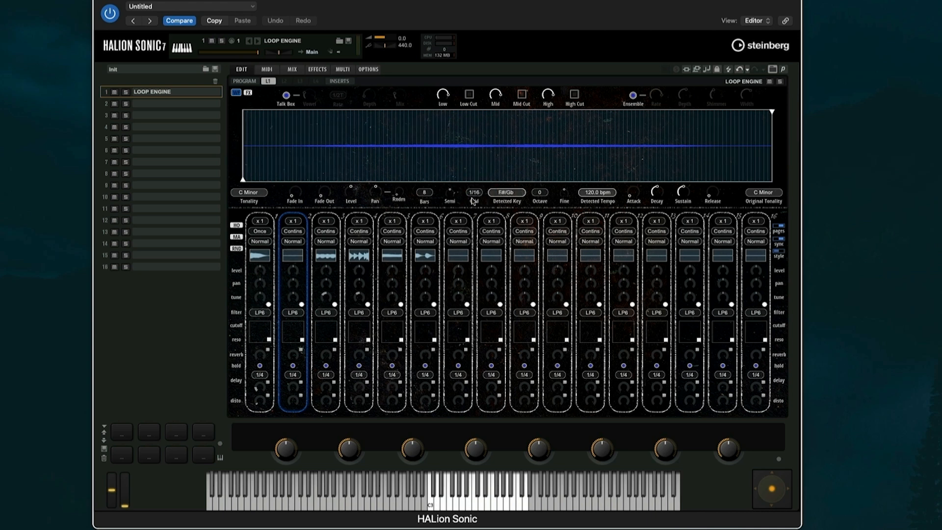
pyautogui.click(474, 194)
pyautogui.click(477, 190)
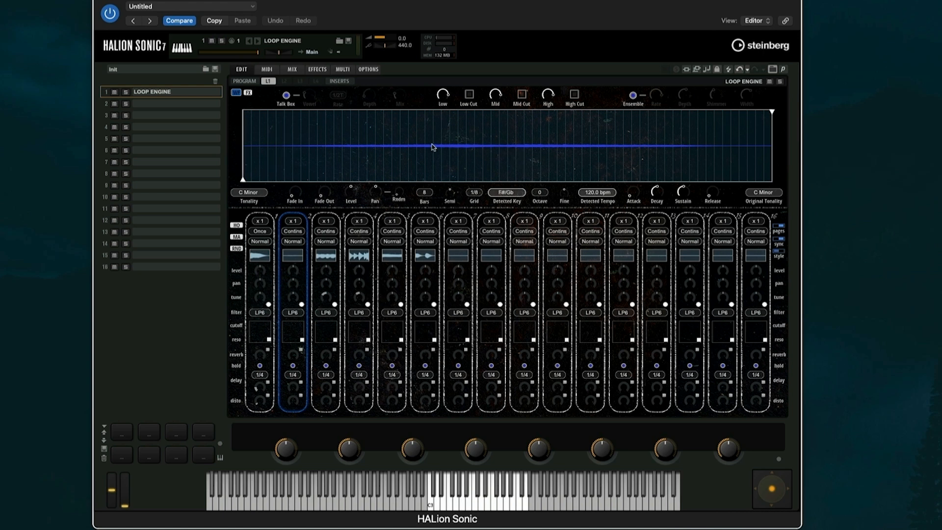
pyautogui.click(539, 195)
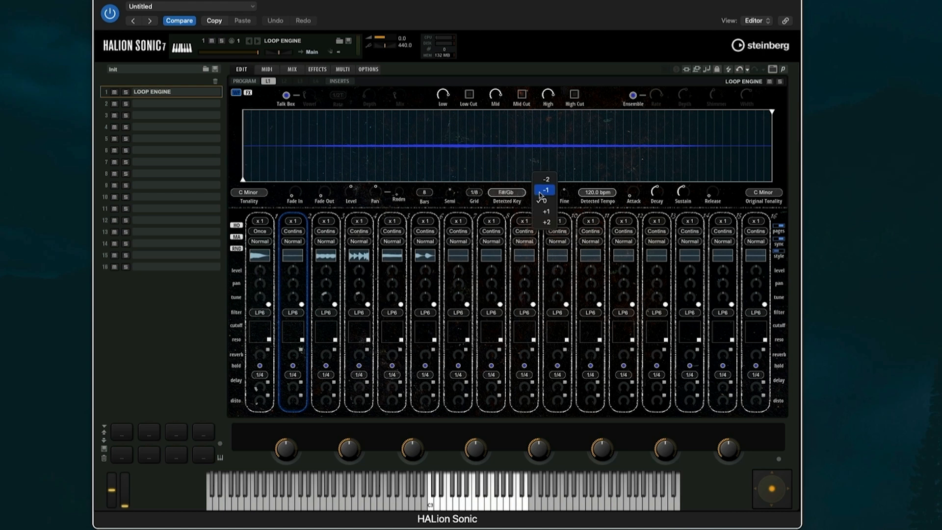
pyautogui.click(572, 178)
pyautogui.moveTo(560, 192)
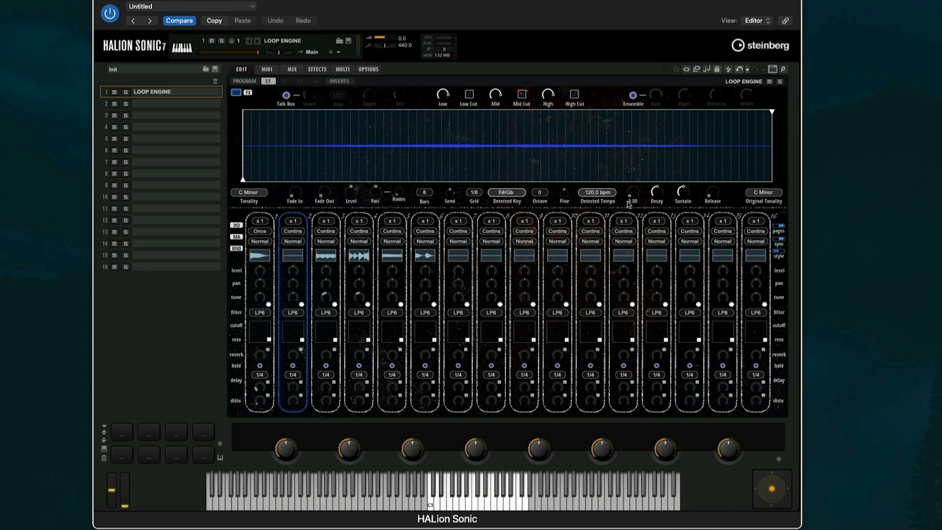
# Set the loop's original tonality to C# Major after briefly picking B Major
pyautogui.click(762, 192)
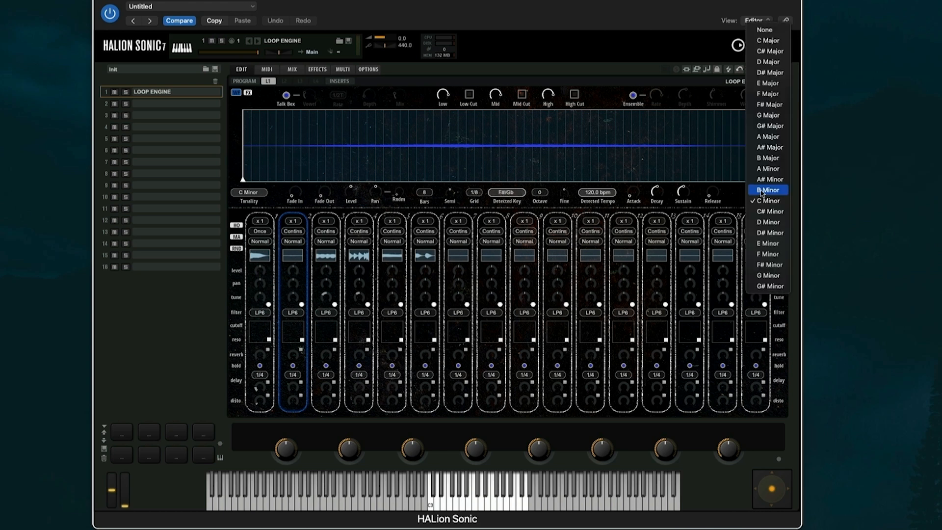
pyautogui.click(765, 158)
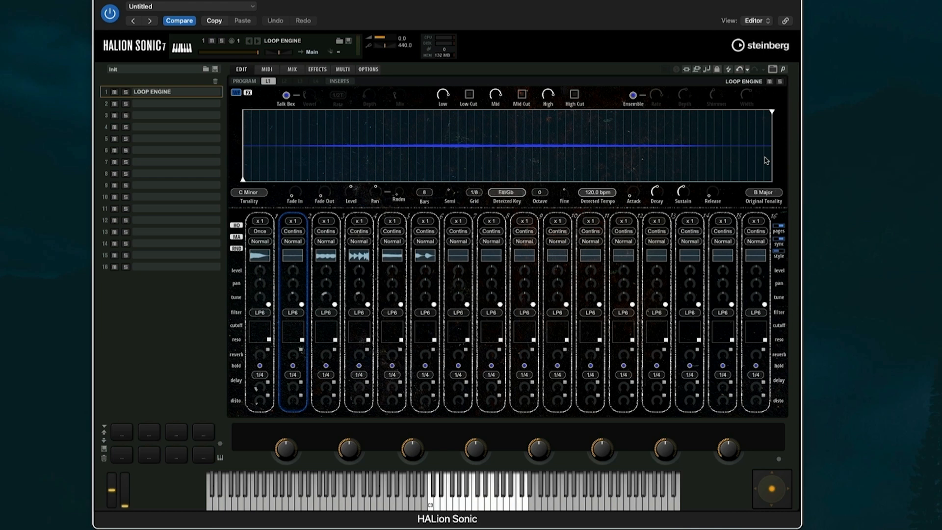
pyautogui.click(759, 197)
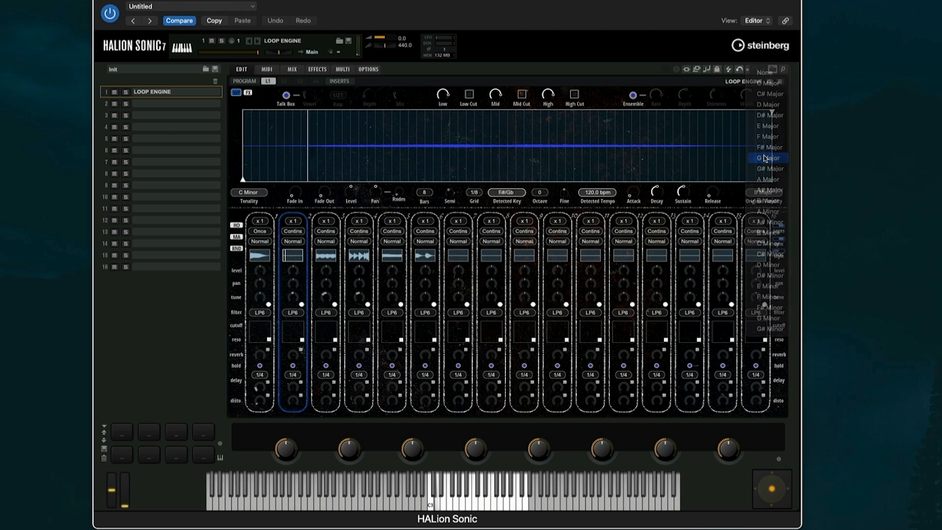
pyautogui.click(765, 158)
pyautogui.click(764, 192)
pyautogui.click(761, 134)
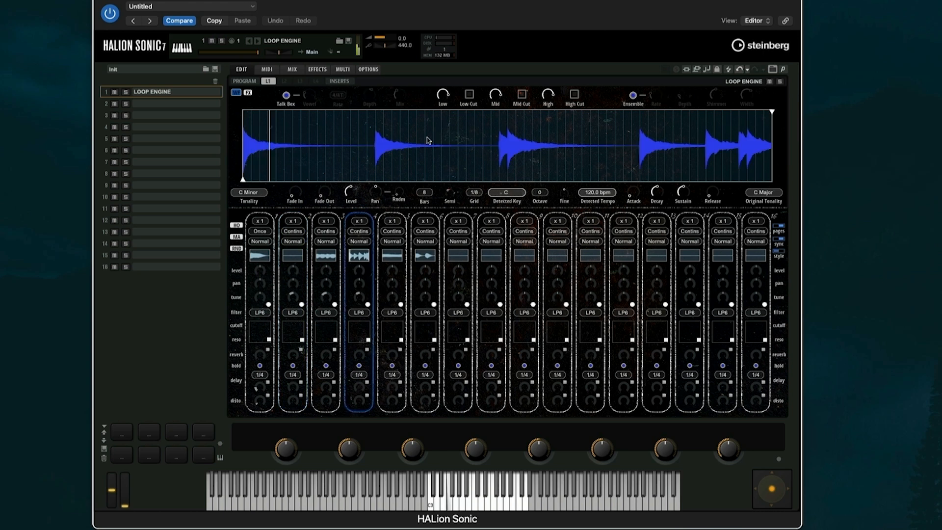
# Enable Talk Box, raise its vowel setting slightly, then disable Talk Box again
pyautogui.click(286, 95)
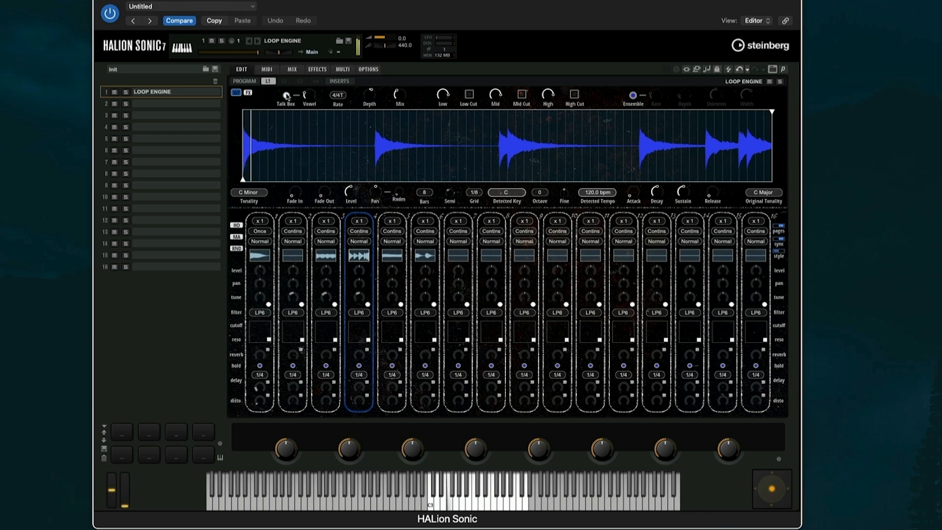
pyautogui.moveTo(305, 97); pyautogui.dragTo(305, 93)
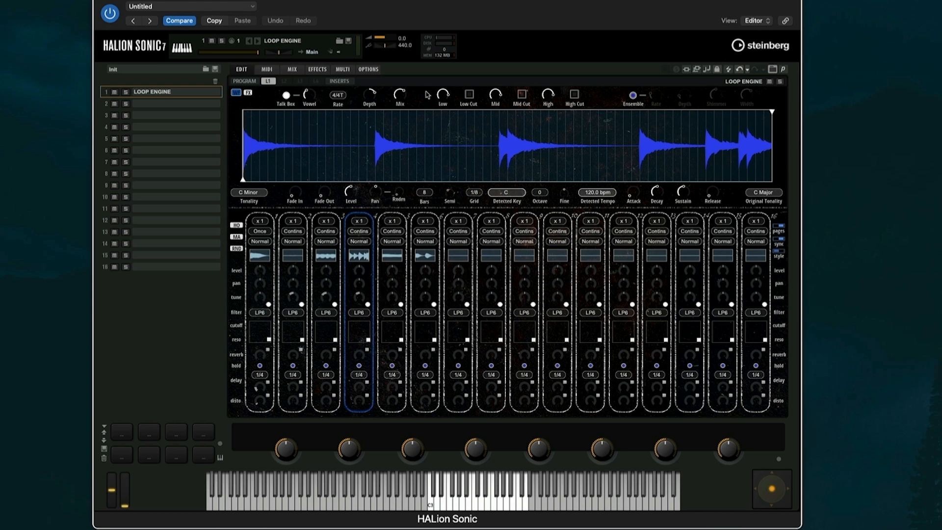
pyautogui.click(286, 96)
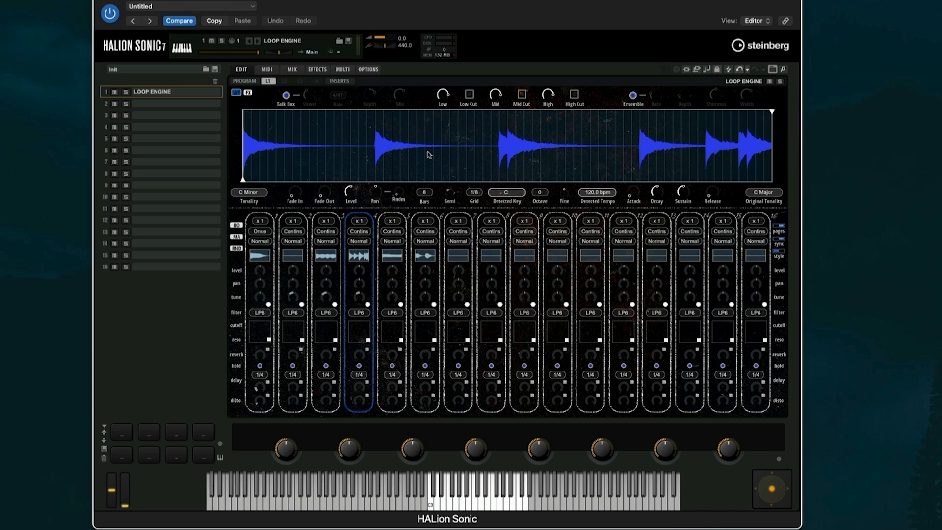
# Toggle the EQ low cut on and off, then set the low band gain to about -18.8
pyautogui.click(468, 94)
pyautogui.click(468, 94)
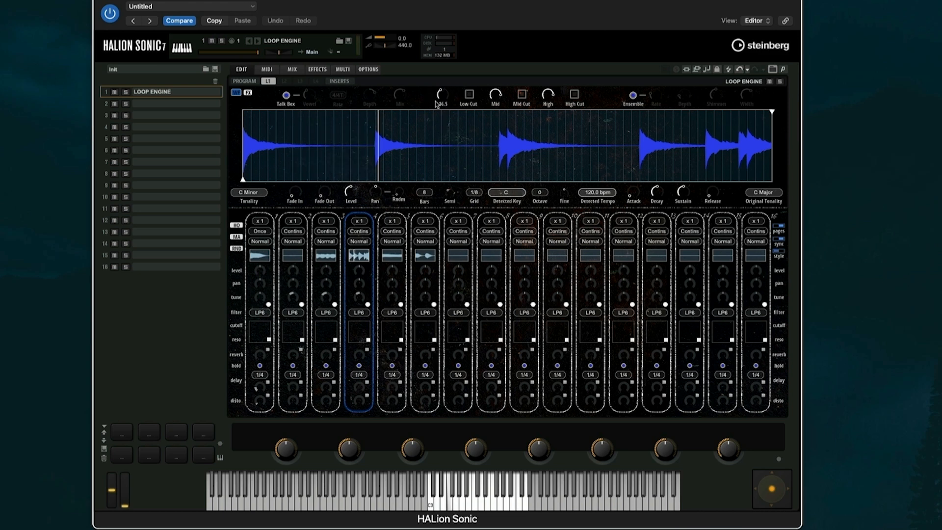
pyautogui.moveTo(437, 94)
pyautogui.mouseDown()
pyautogui.moveTo(439, 120)
pyautogui.moveTo(441, 107)
pyautogui.mouseUp()
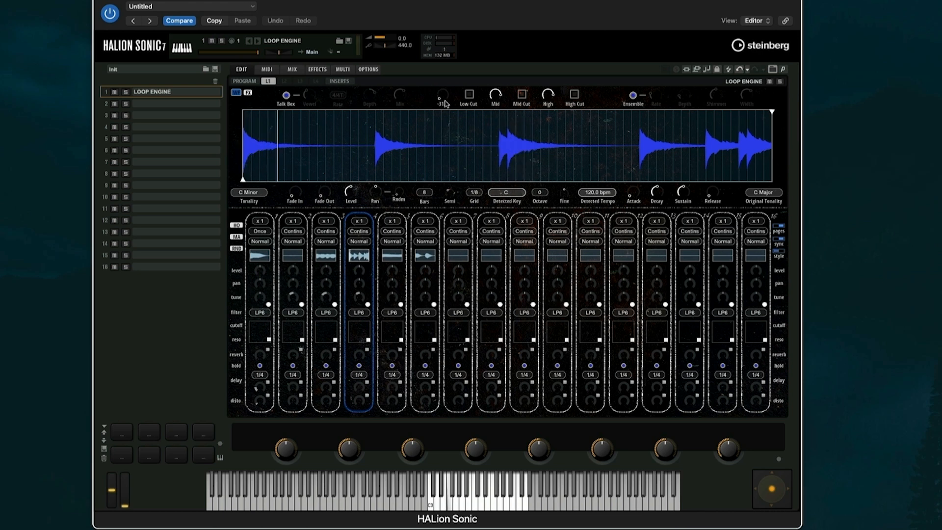
pyautogui.moveTo(441, 98); pyautogui.dragTo(455, 4)
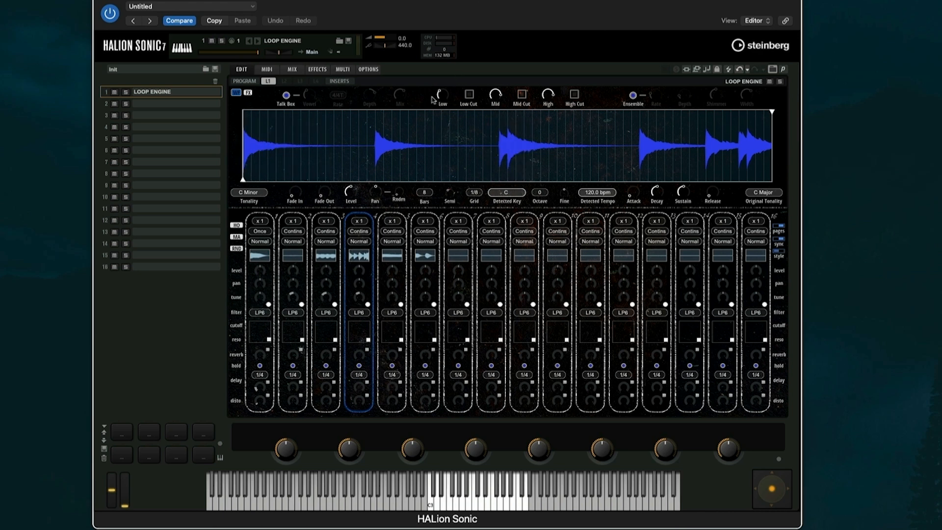
pyautogui.moveTo(440, 99); pyautogui.dragTo(460, 14)
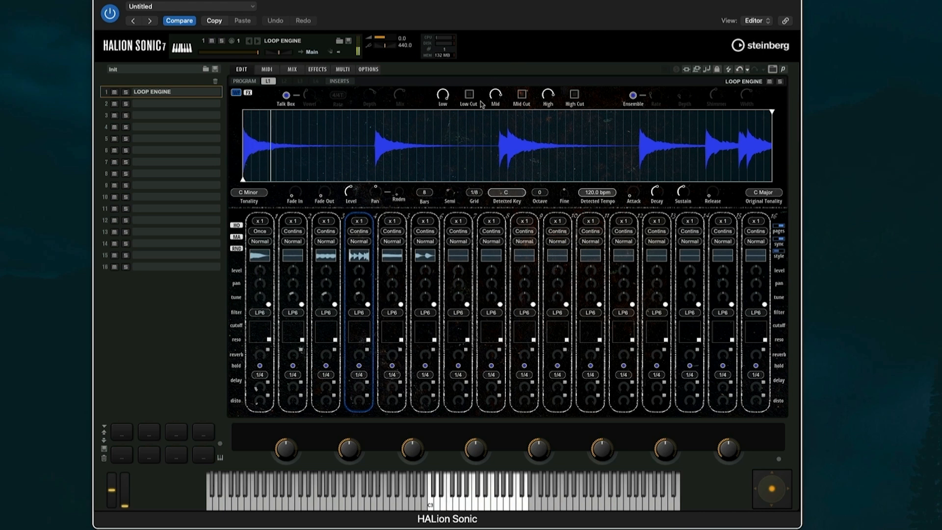
# Lower the mid EQ band to -13.1, switch on Ensemble, and mute the Loop Engine program
pyautogui.moveTo(494, 99); pyautogui.dragTo(511, 18)
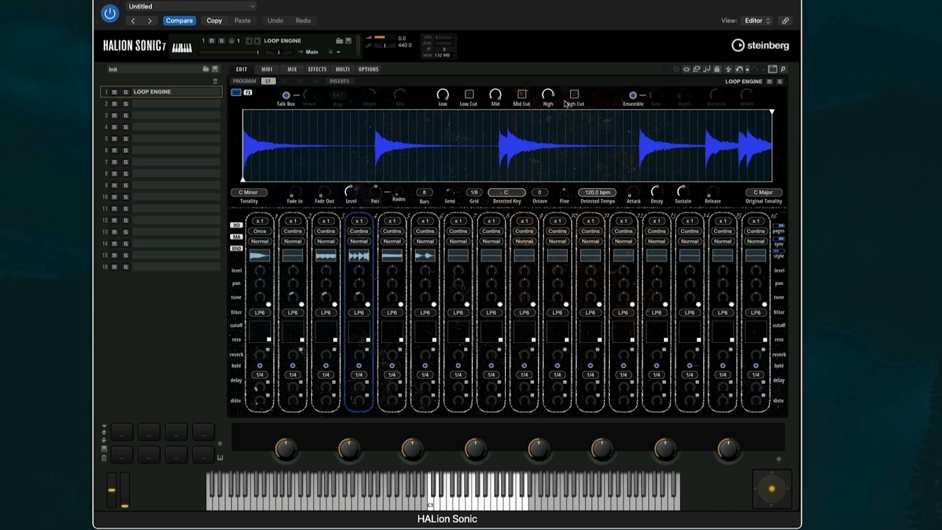
pyautogui.click(632, 95)
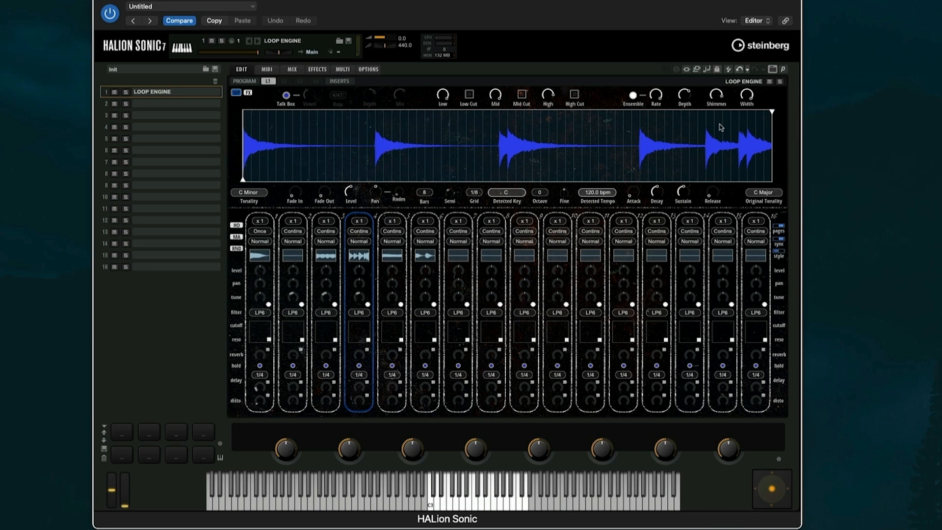
pyautogui.click(768, 81)
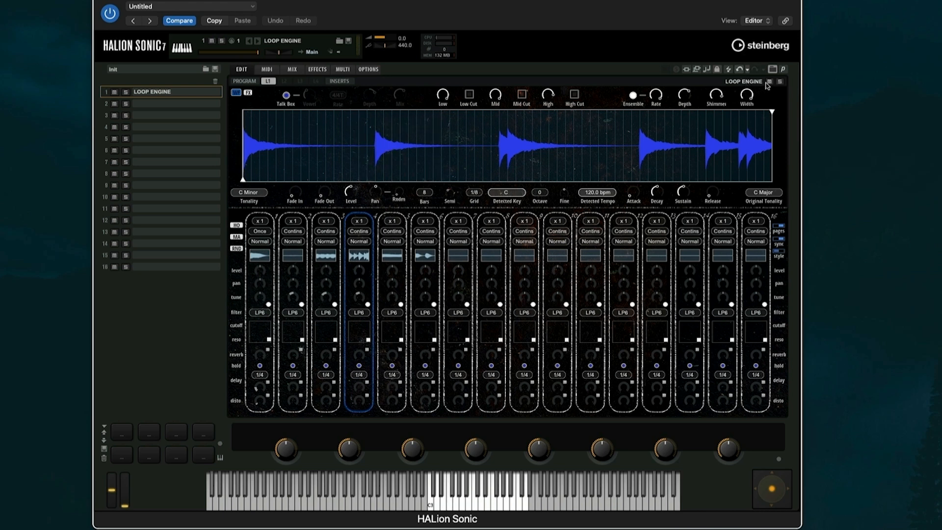